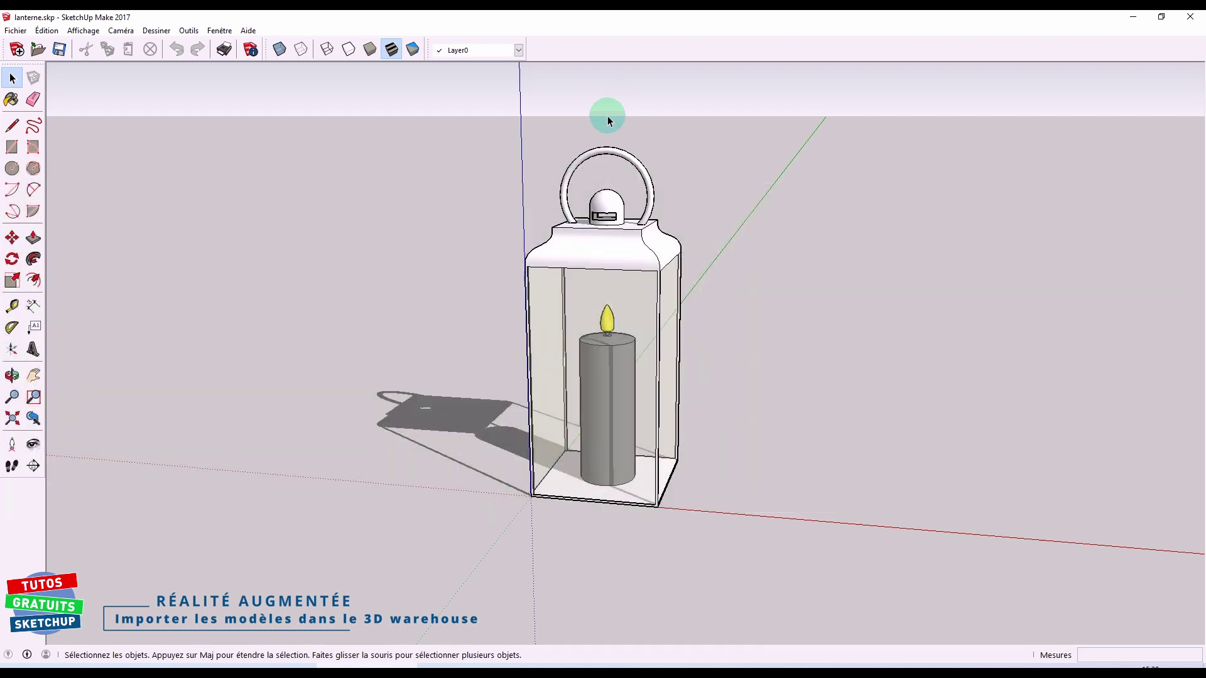
Step: In Firefox, search Qwant for '3D warehouse' to reach the 3D Warehouse home page
click(770, 666)
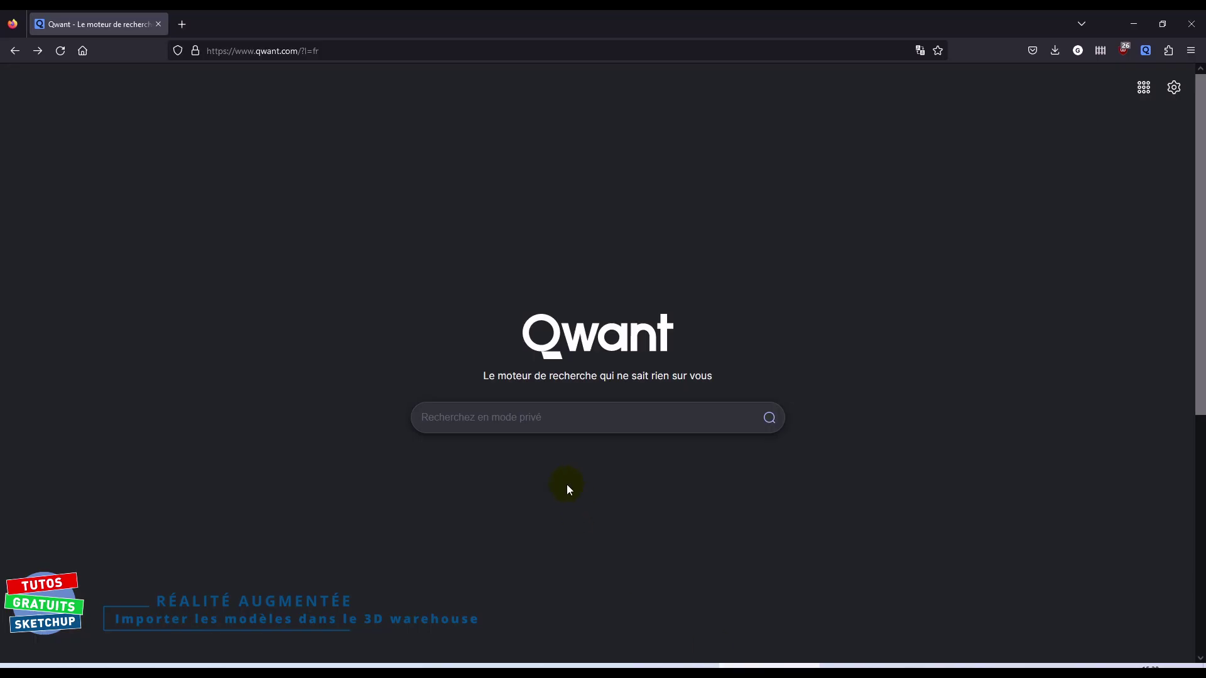
text(3D)
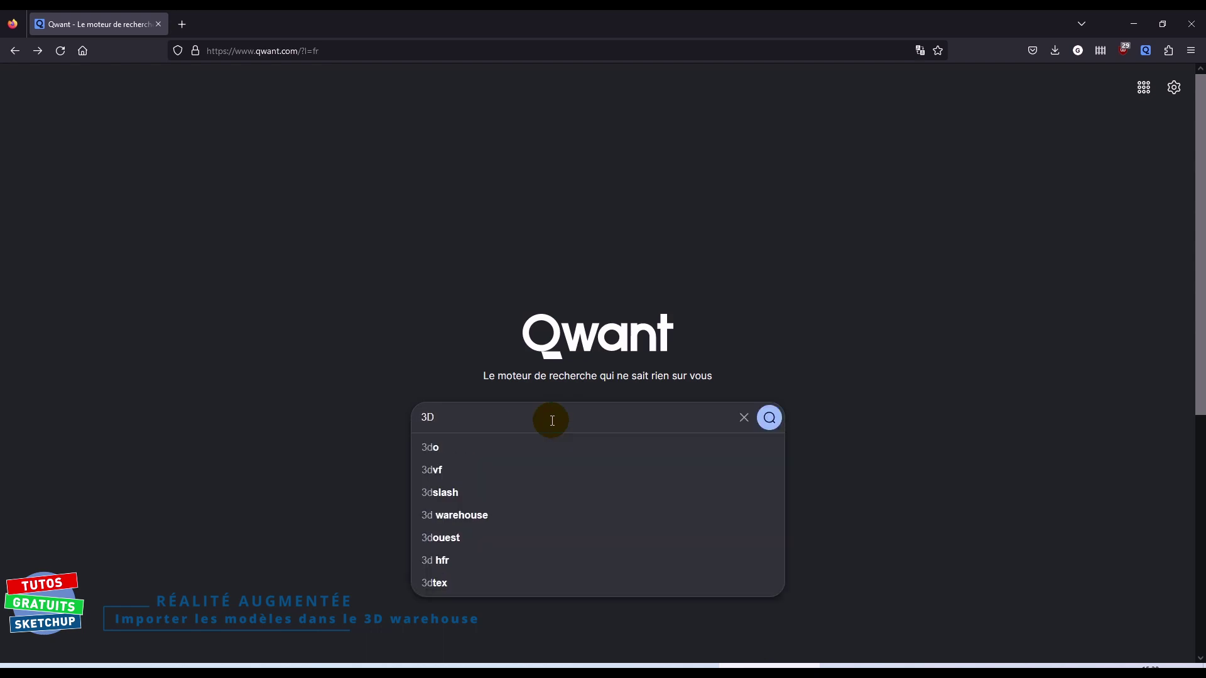
text( wareh)
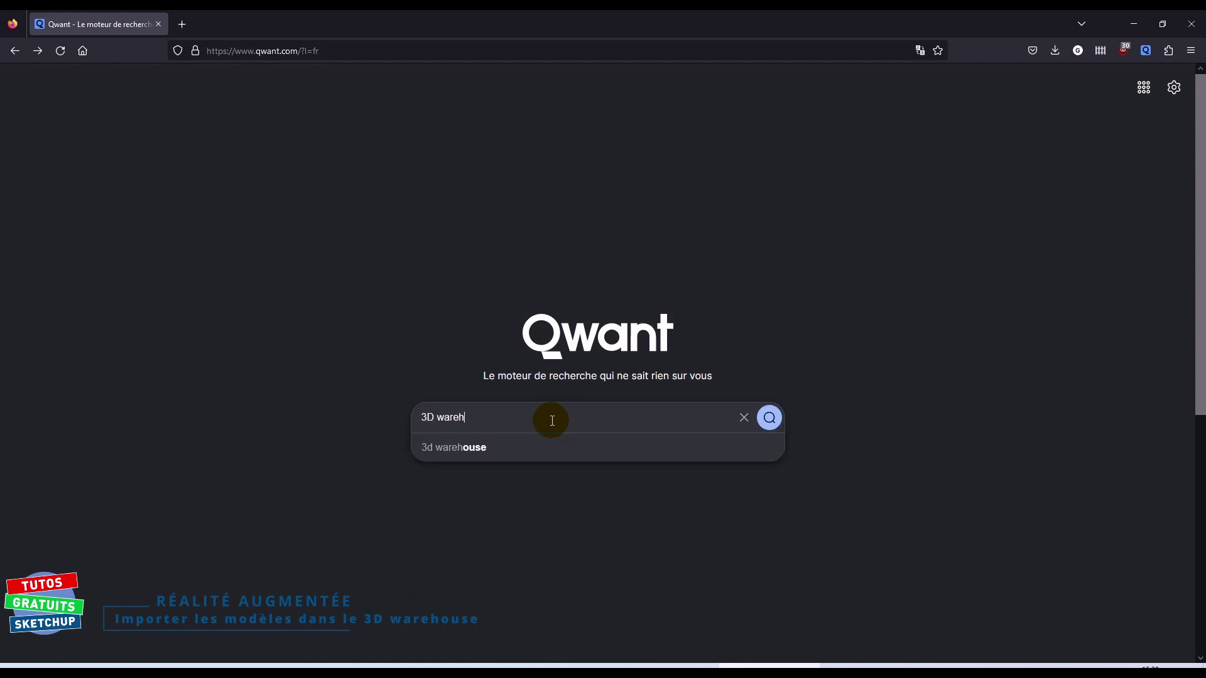
text(ouse)
key(Return)
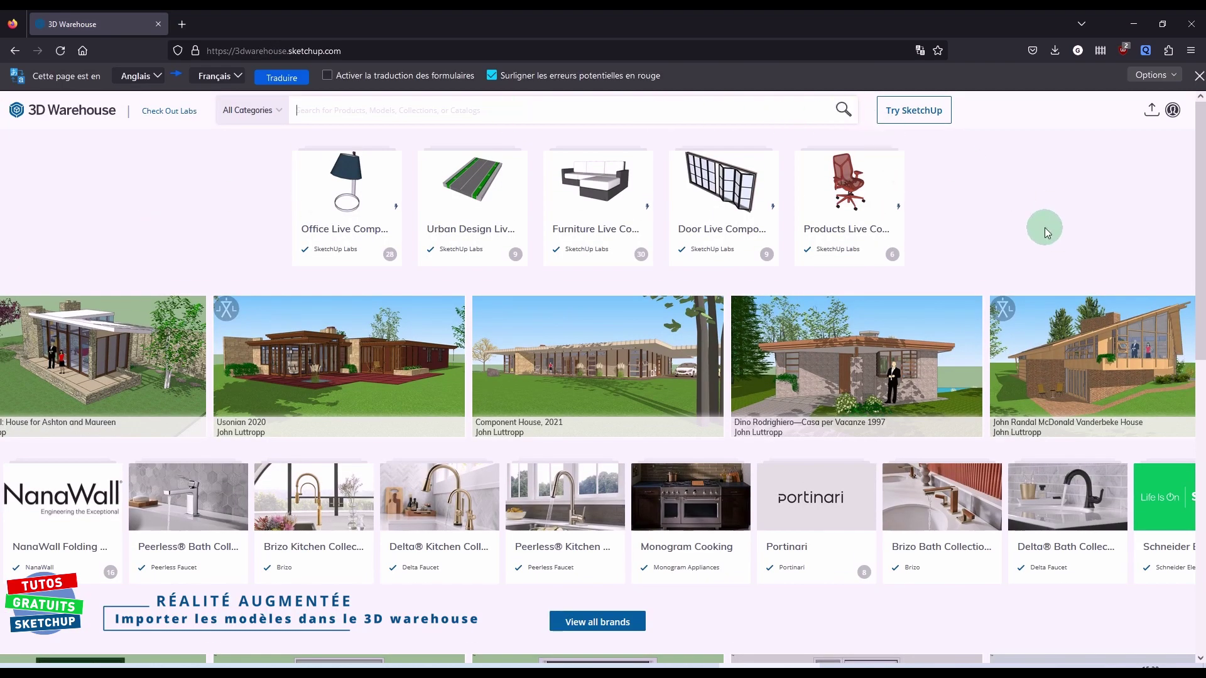
Step: Log in through 'Sign In | Create Account' and confirm the account in the profile dropdown
click(1172, 111)
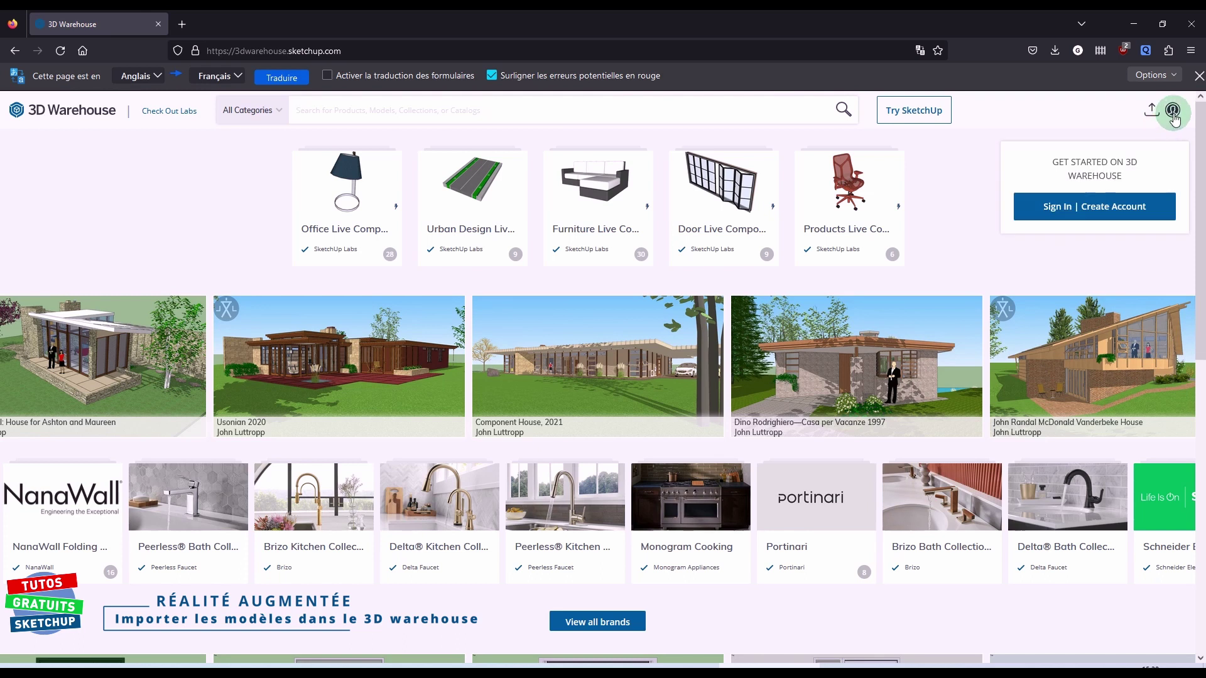
click(1061, 207)
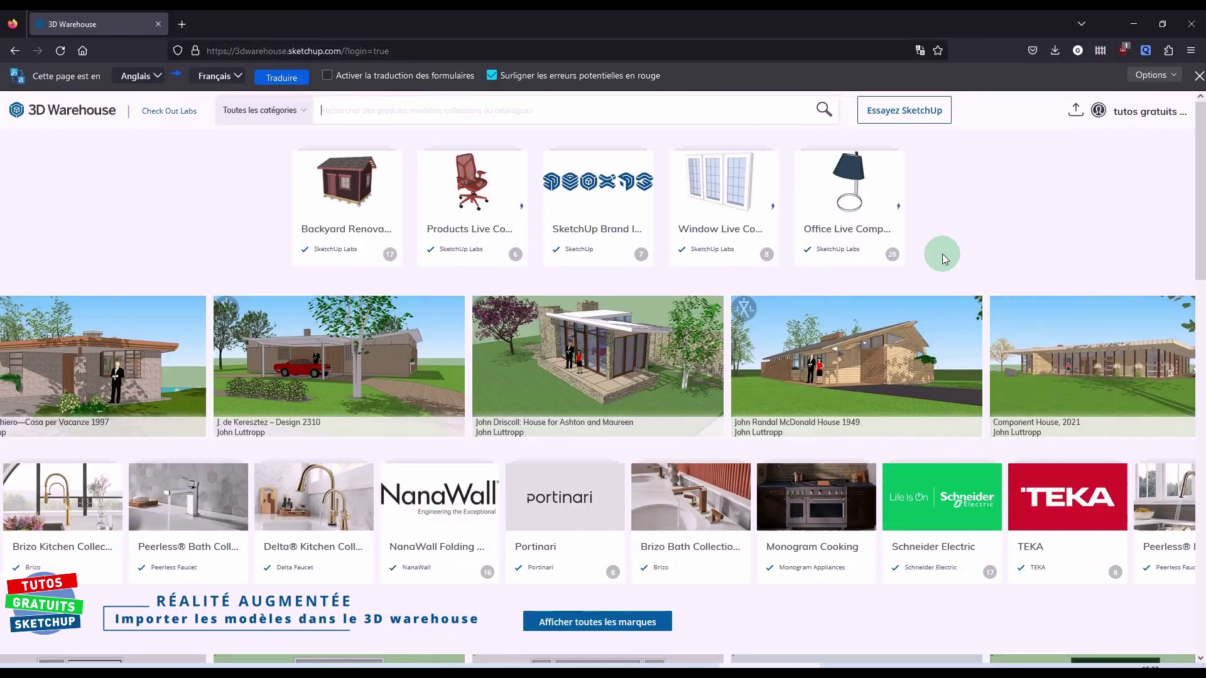
click(1146, 111)
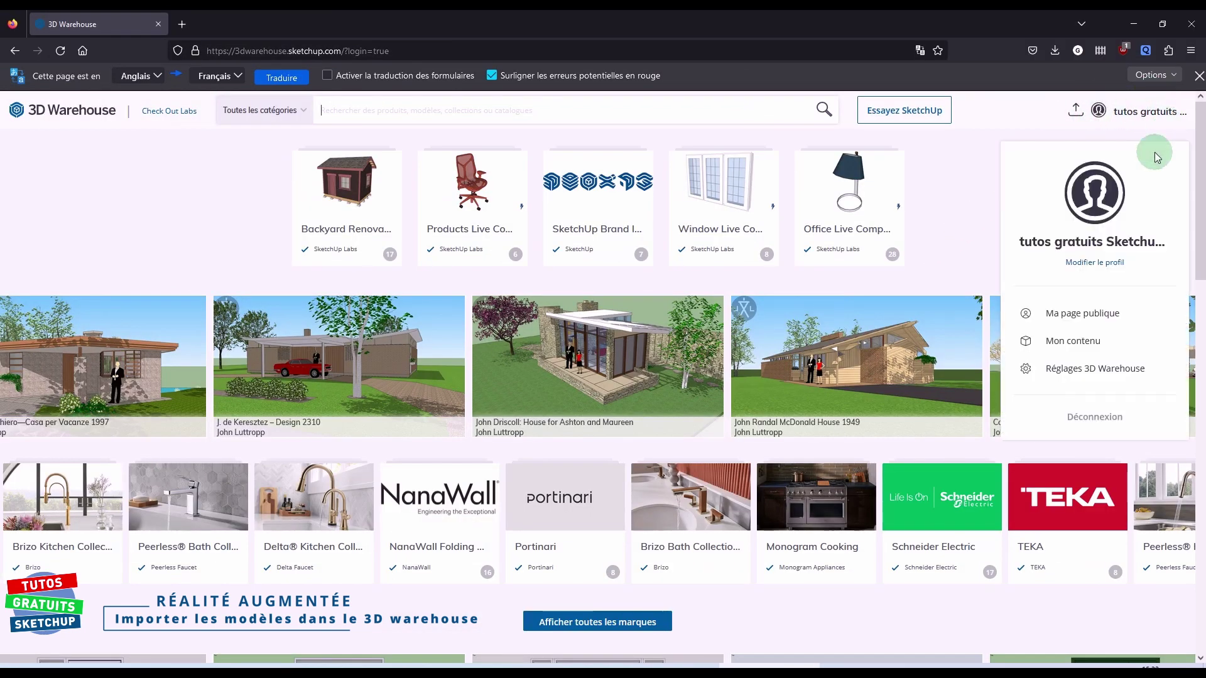
click(963, 256)
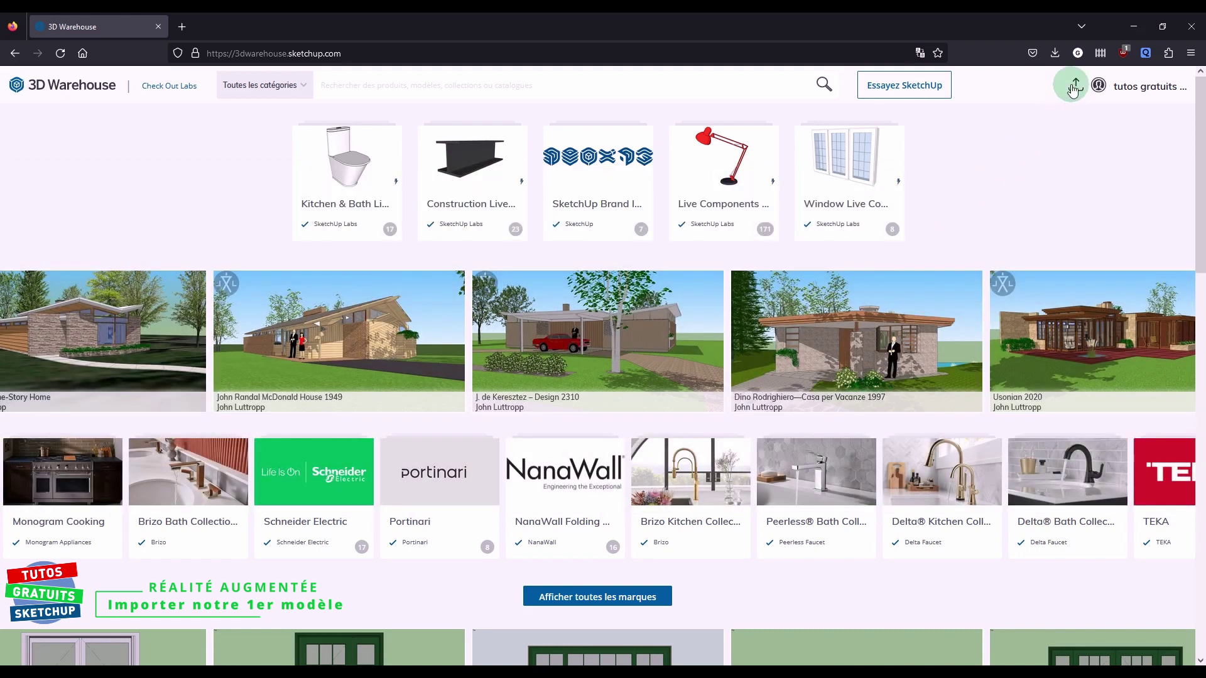
Step: Start a new upload with palmier.skp from the Modeles folder
click(1073, 89)
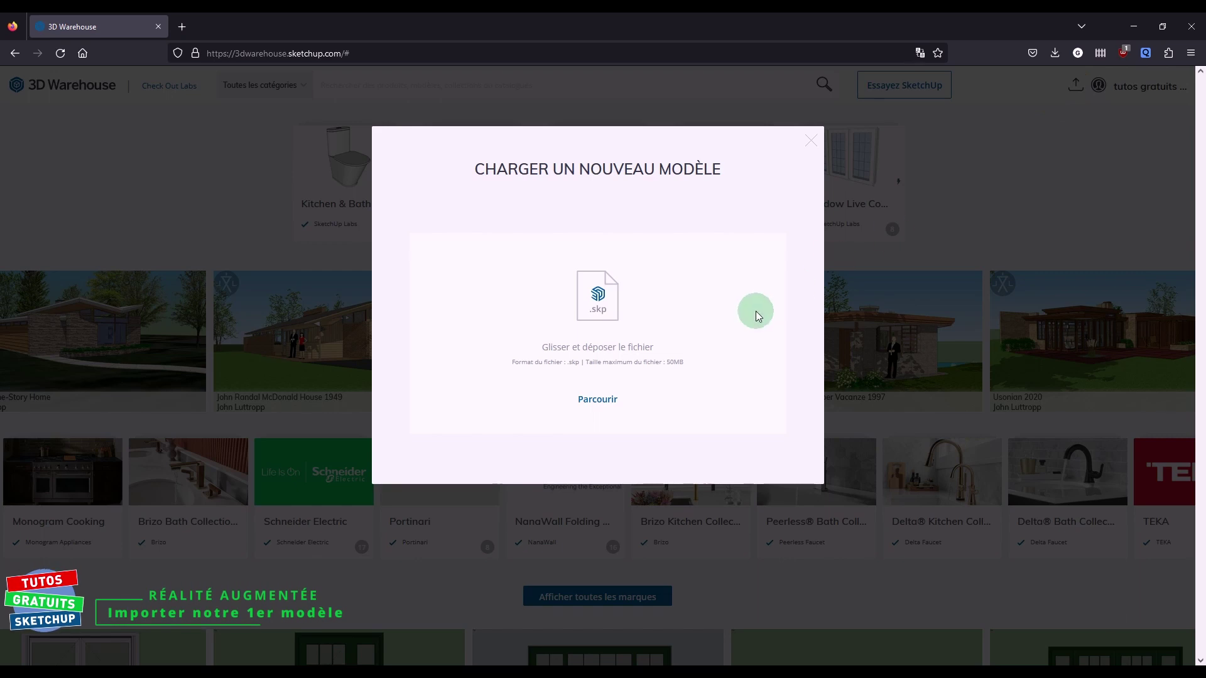
click(600, 405)
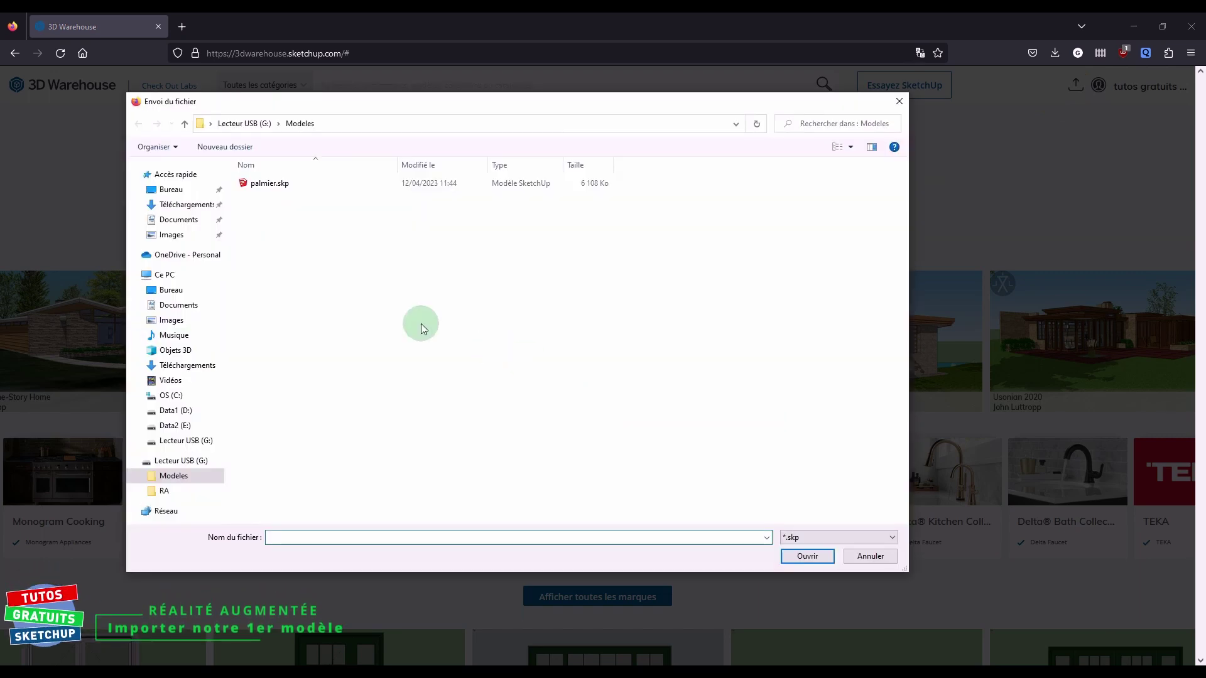
double_click(267, 183)
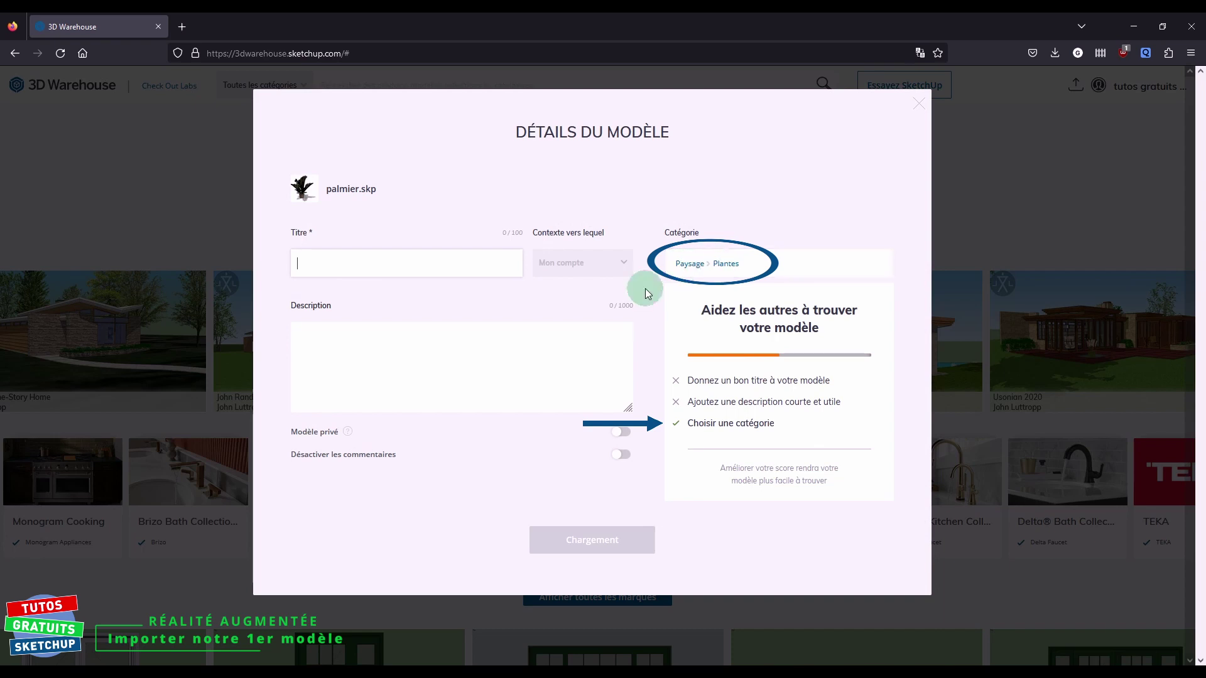
Step: Submit the upload as private, titled 'Palmier', described 'Palmier dans son pot en terre cuite'
text(P)
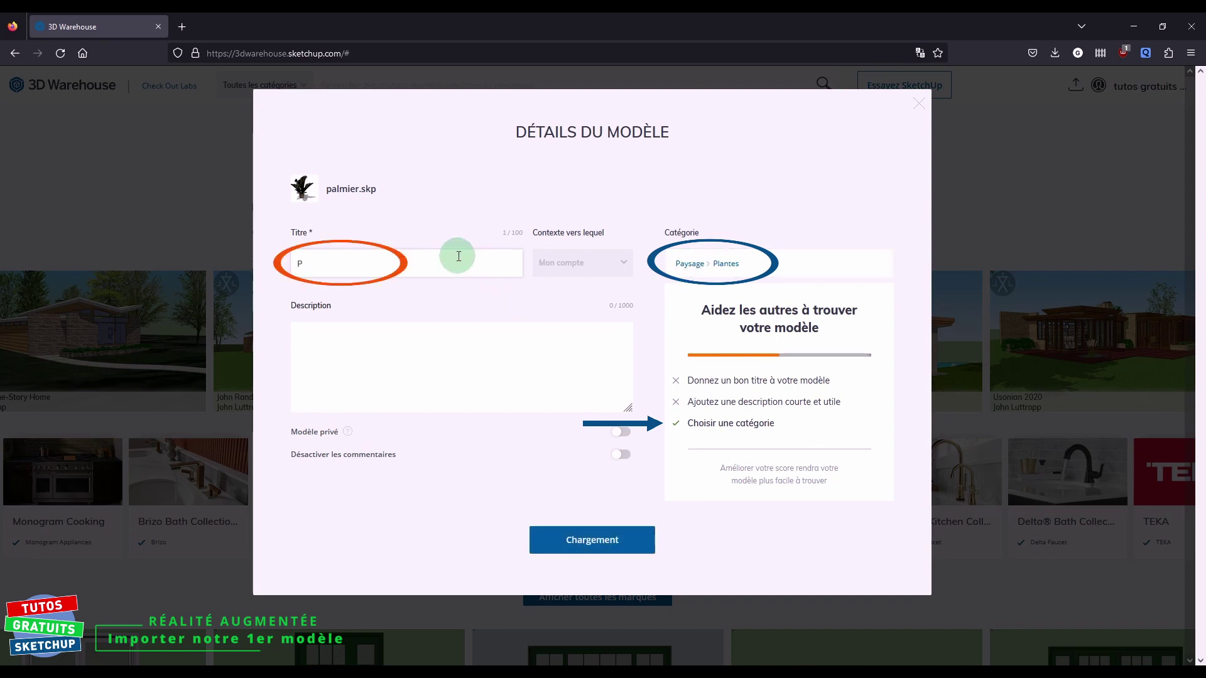
text(almier)
click(437, 345)
text(Pa)
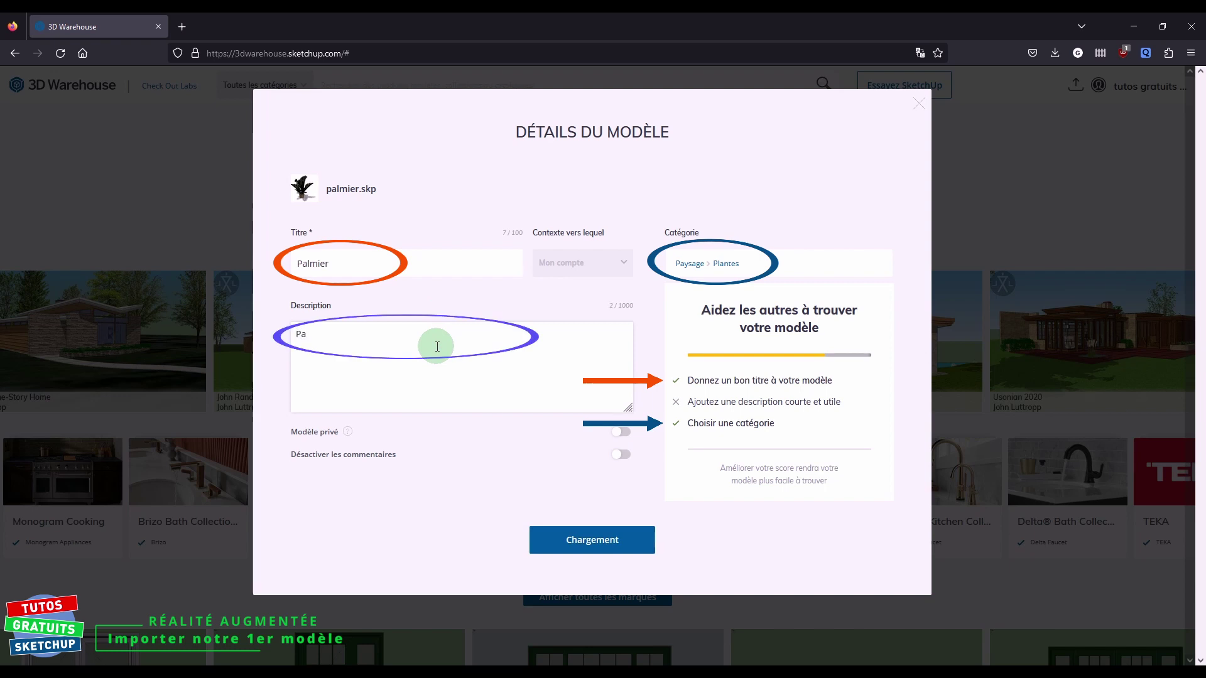
text(lmier )
text(dans son)
text( pot en terre cuite)
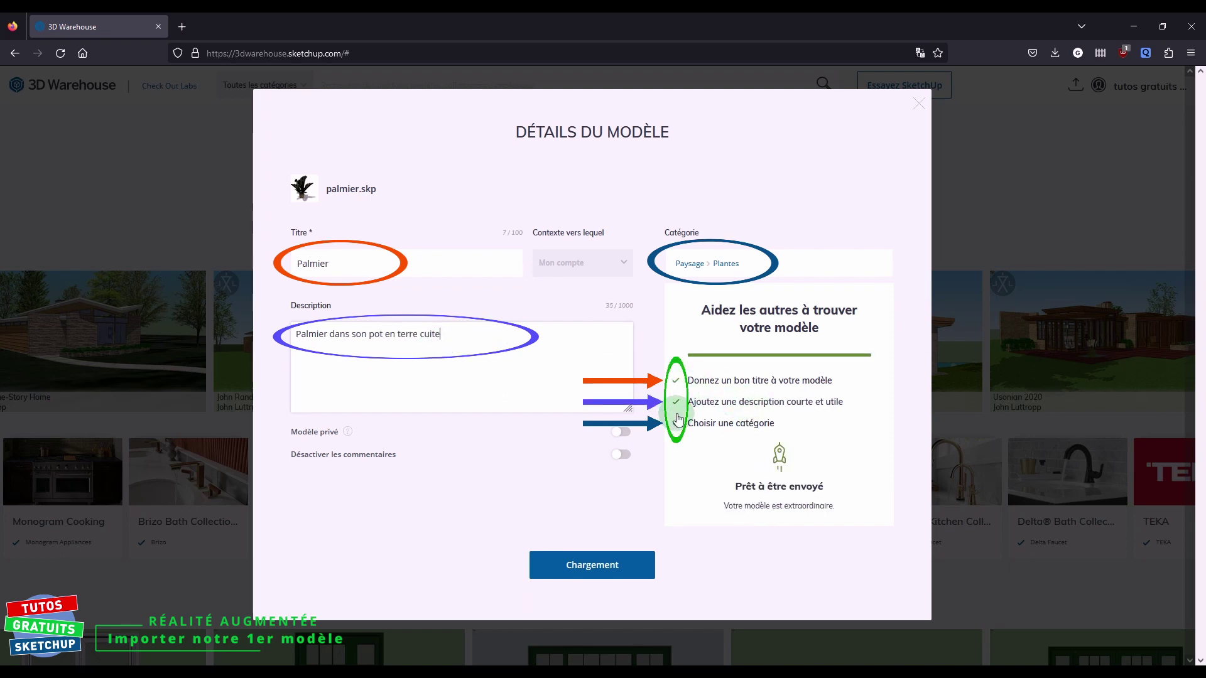
click(621, 432)
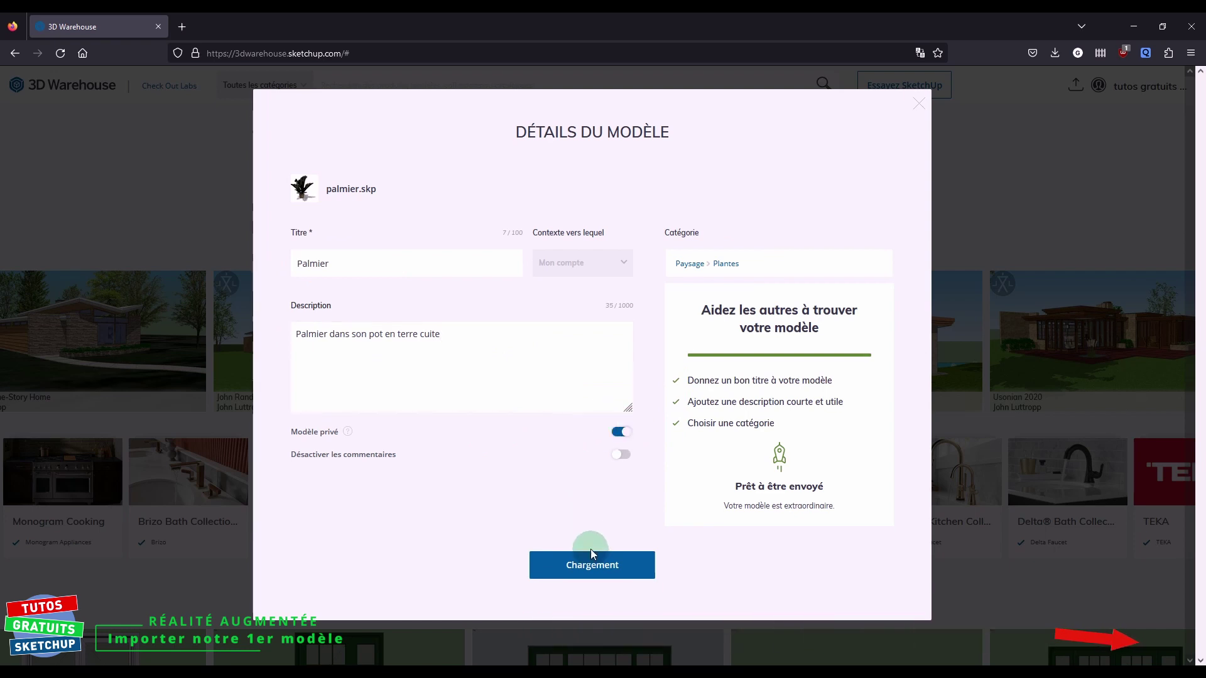
click(591, 566)
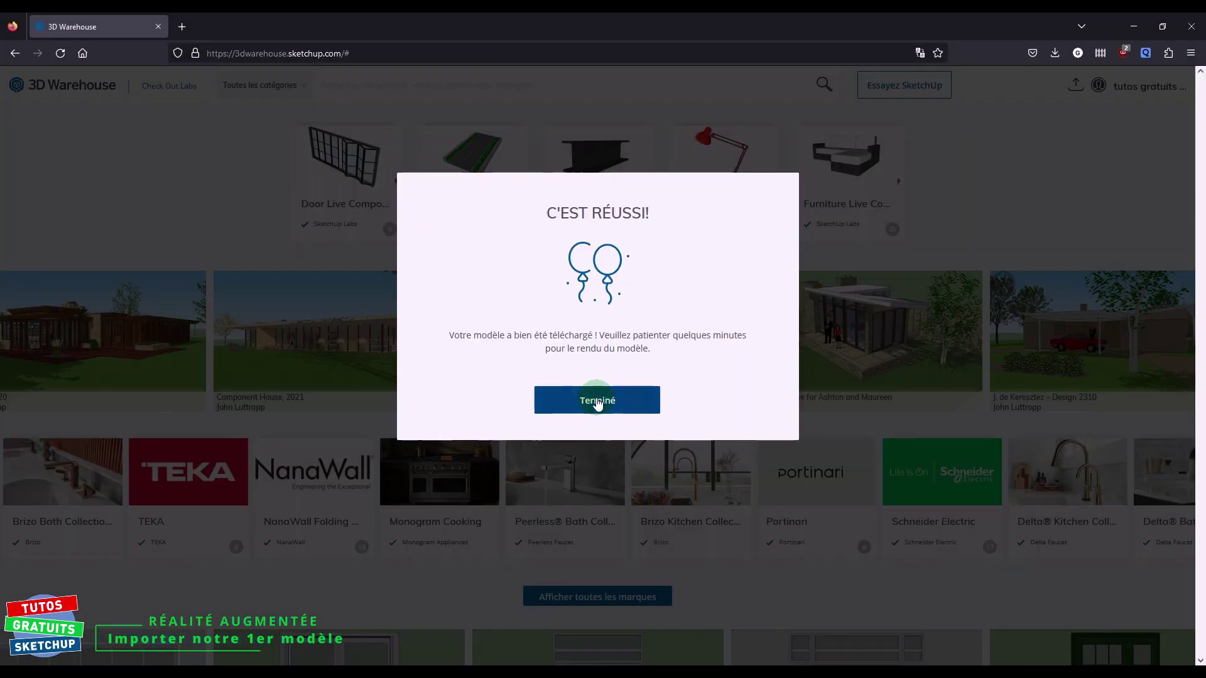
Step: Open the uploaded Palmier page, then go to 'Ma page publique' listing the models
click(598, 404)
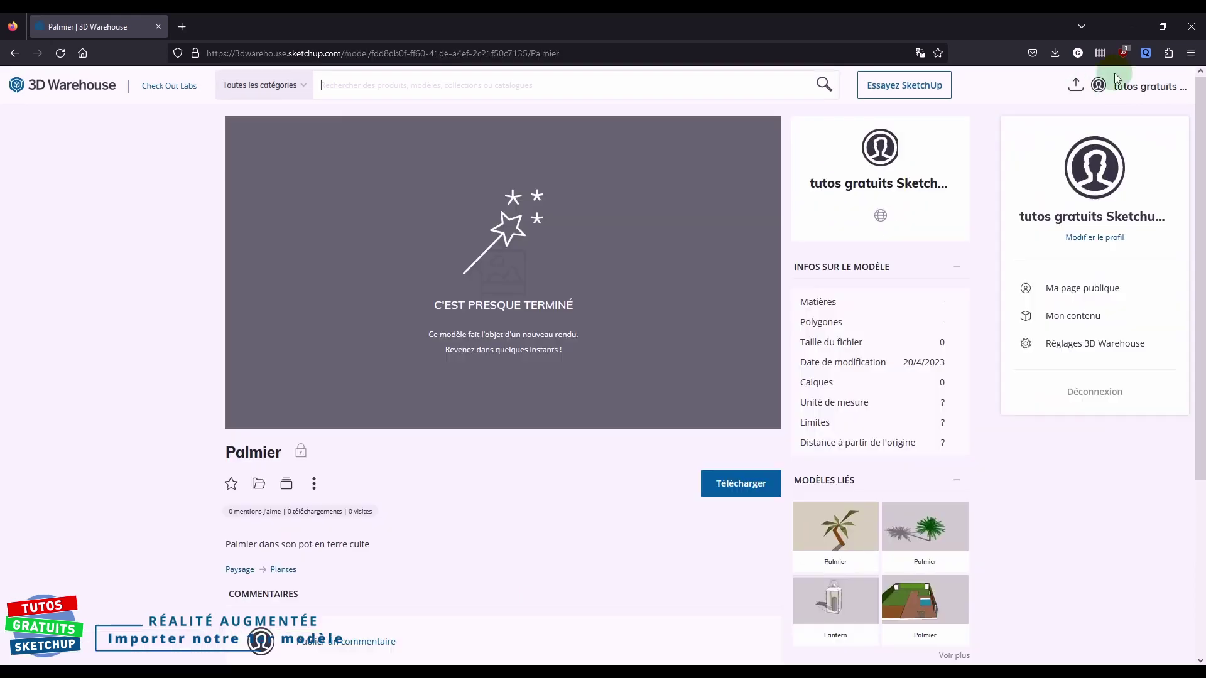
click(1072, 290)
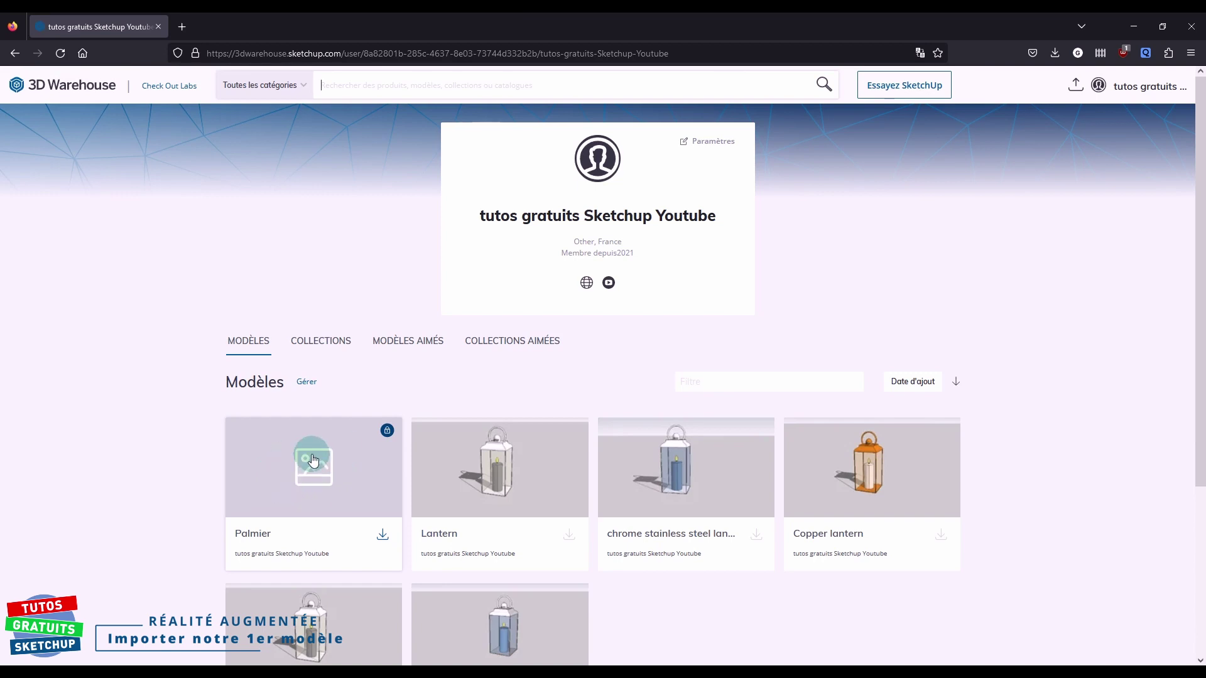
click(254, 534)
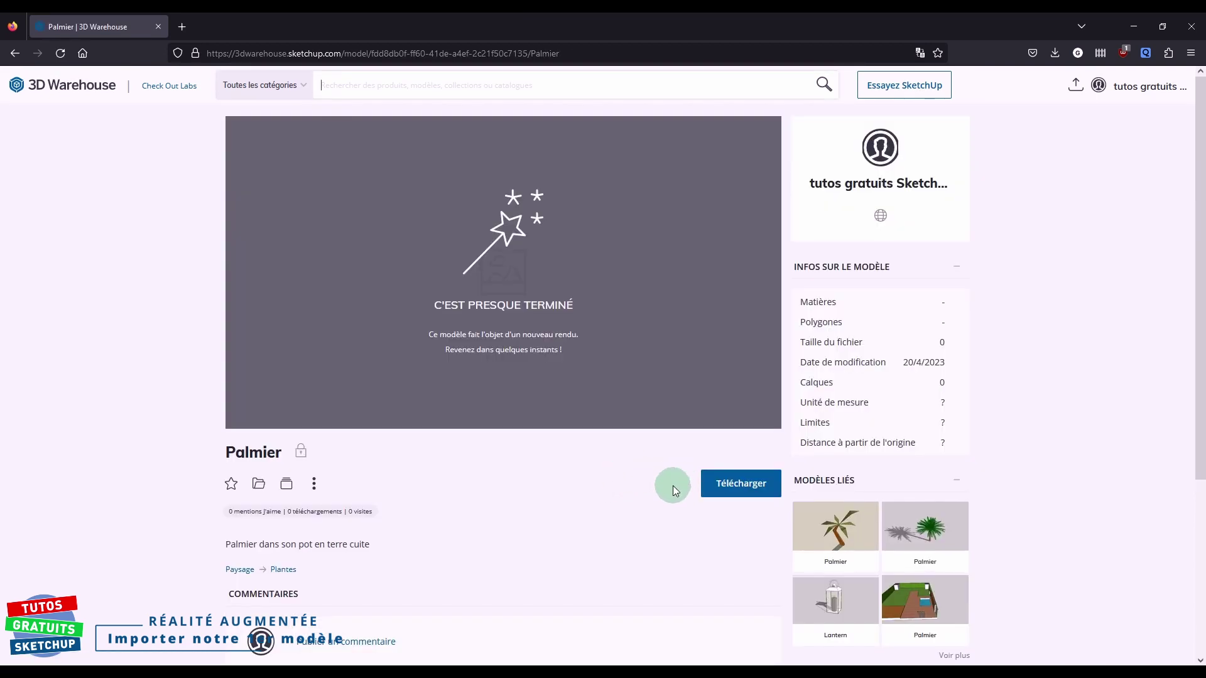
click(1137, 88)
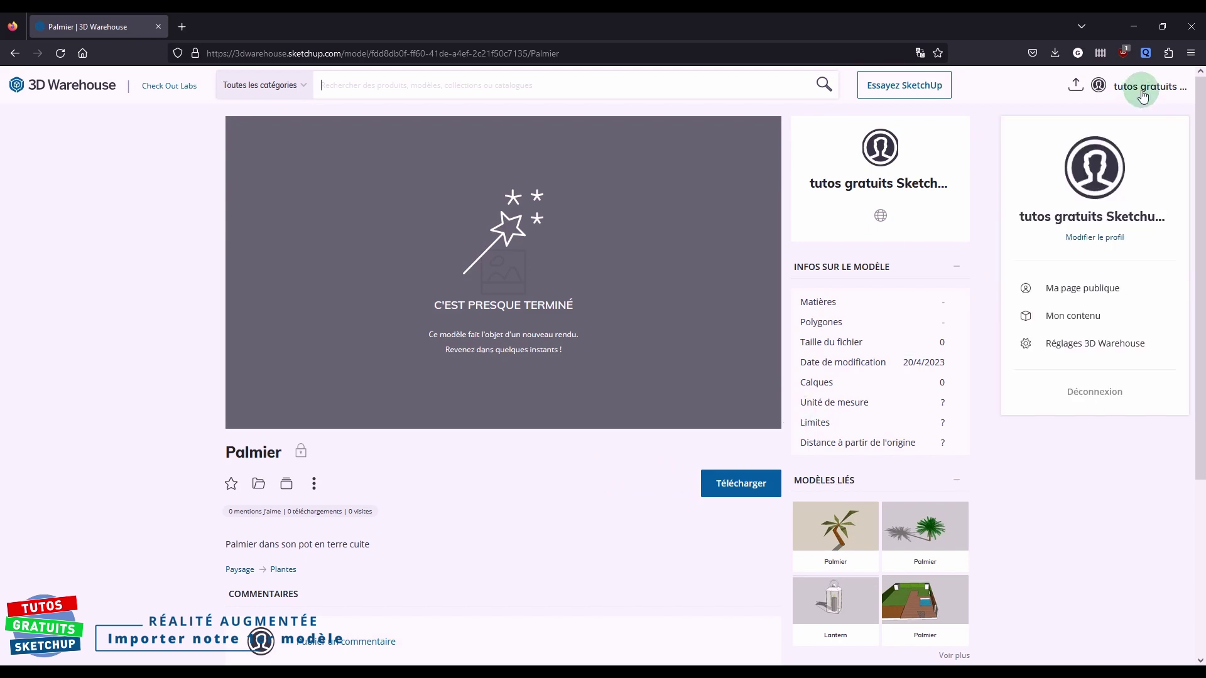
click(1076, 289)
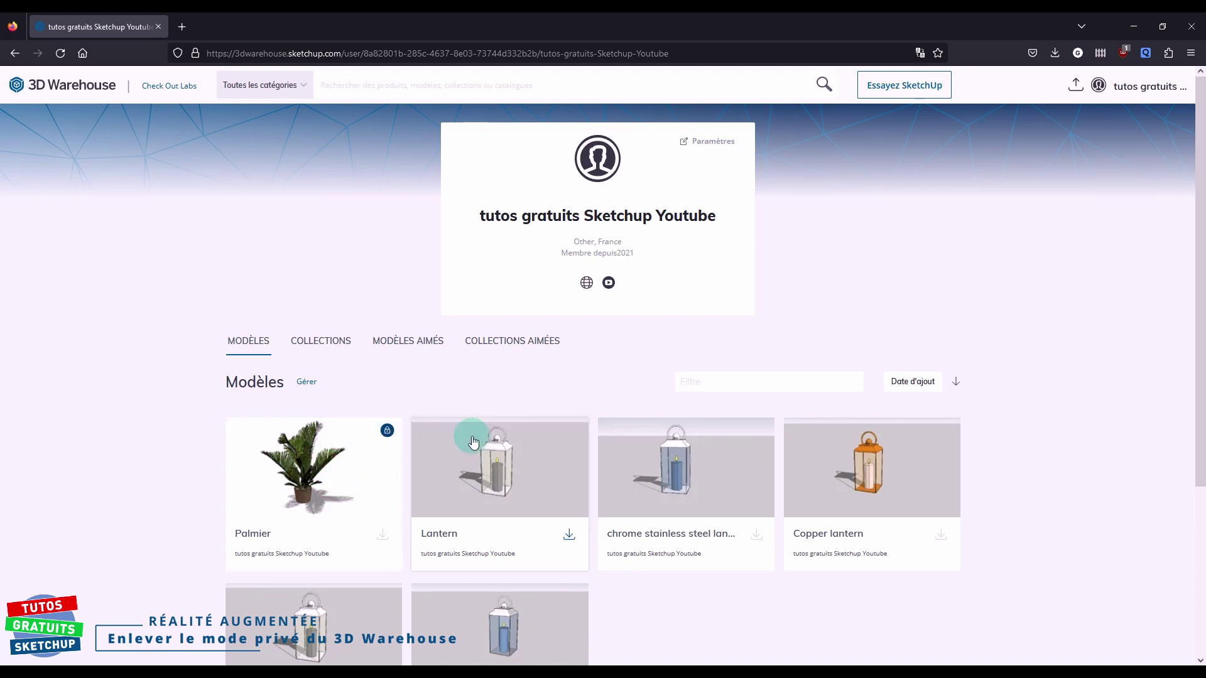
mouse_move(313, 469)
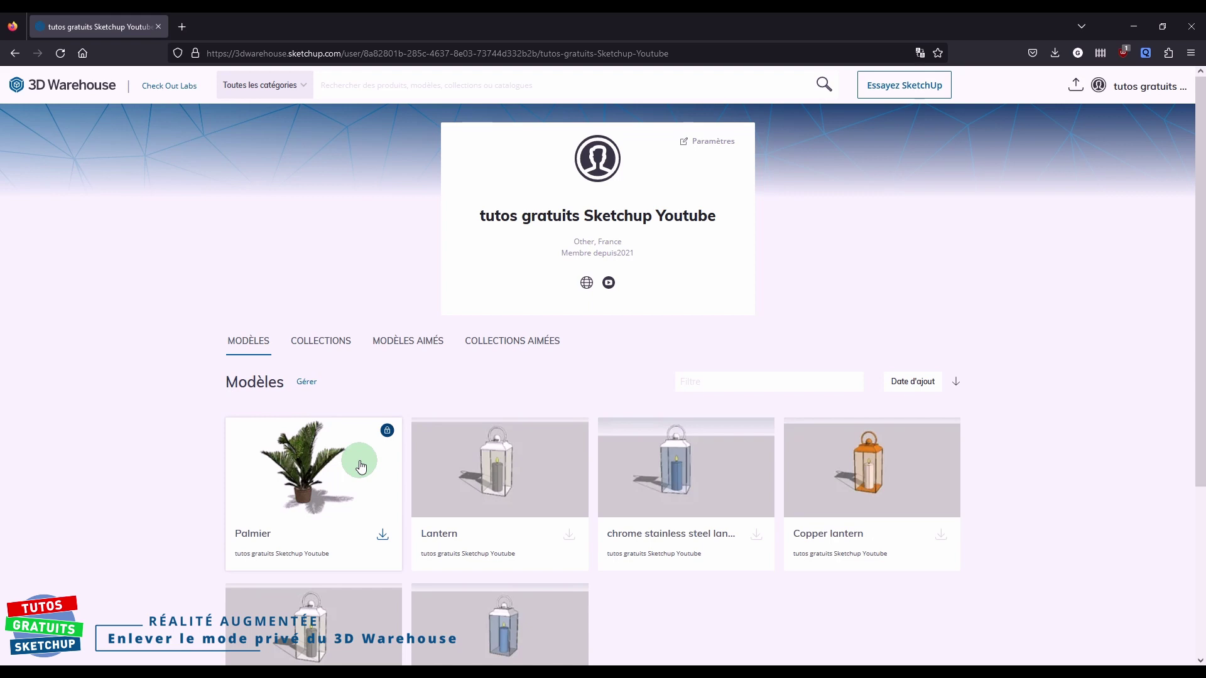
Step: In Modifier le modèle, switch off 'Modèle privé' for Palmier and save the changes
click(249, 535)
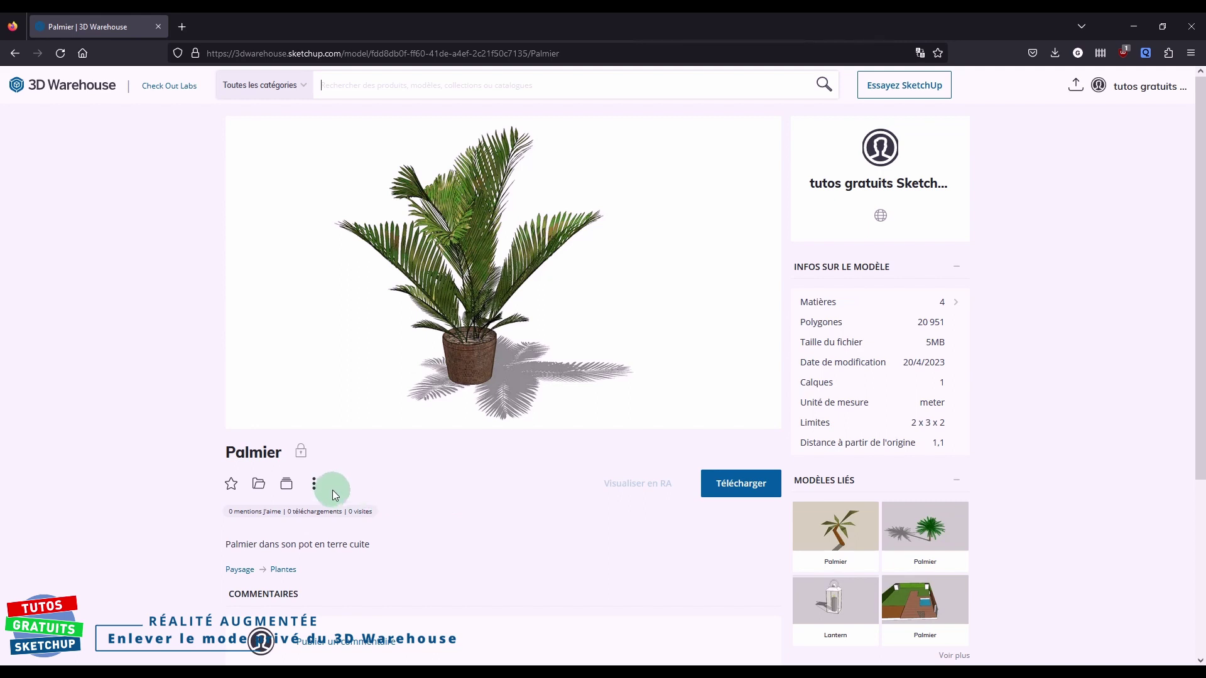
click(314, 485)
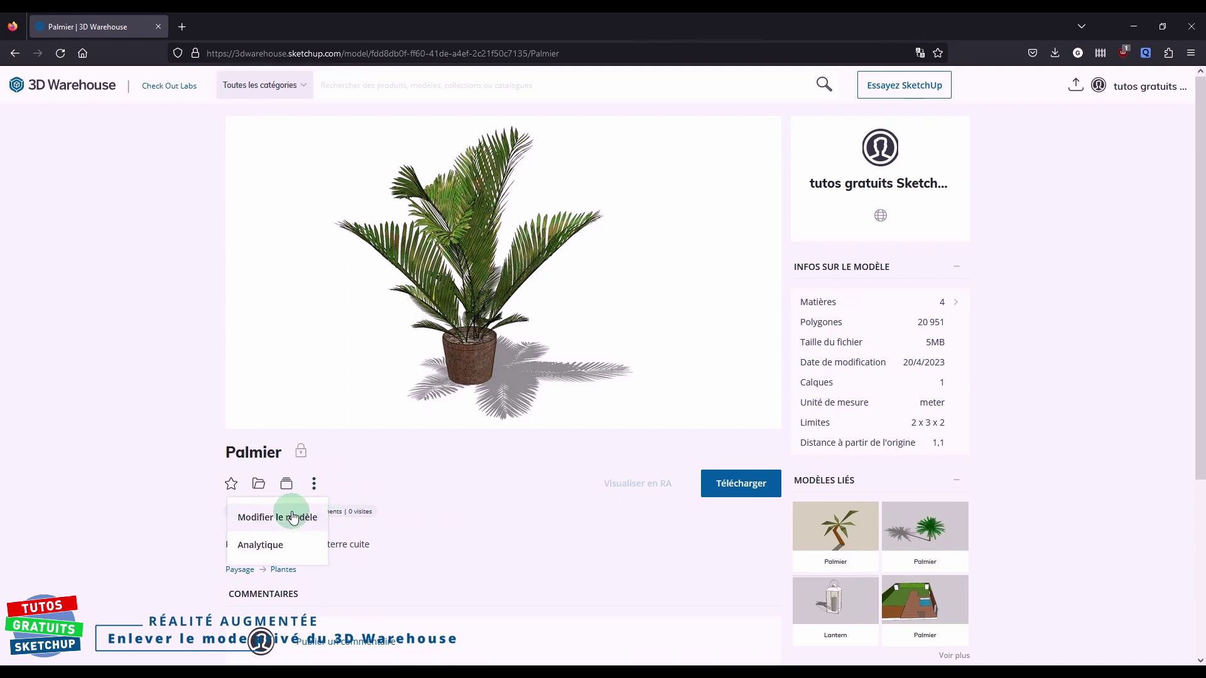
click(282, 516)
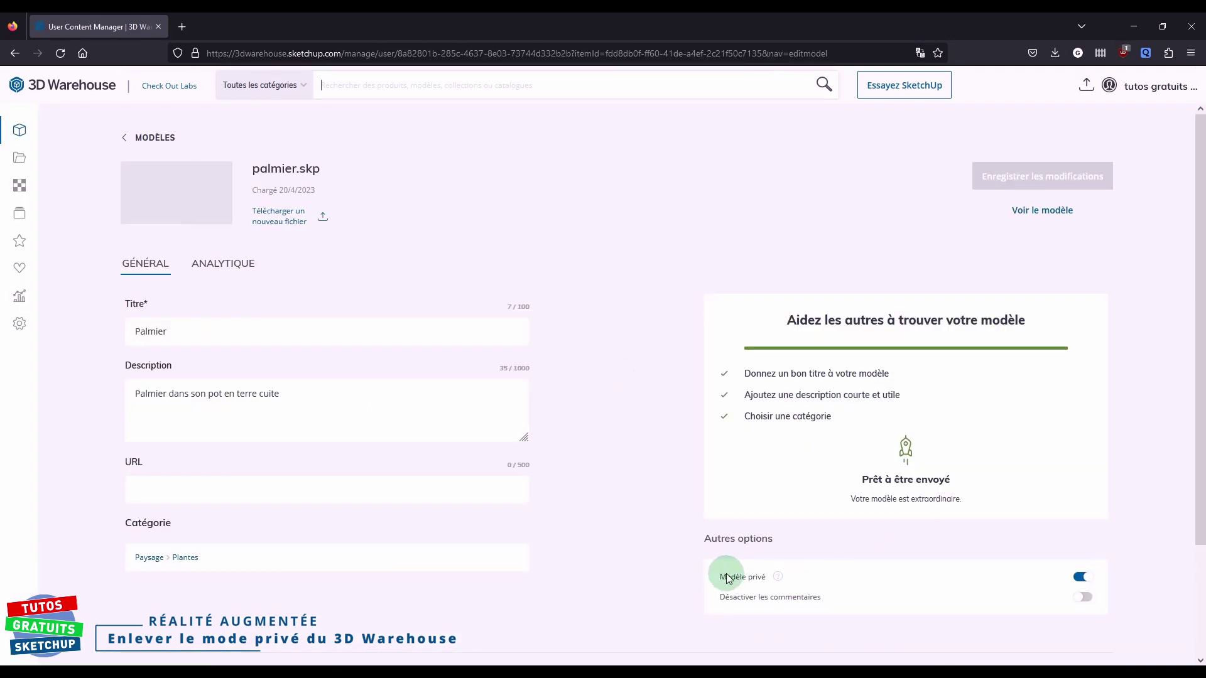
click(1084, 586)
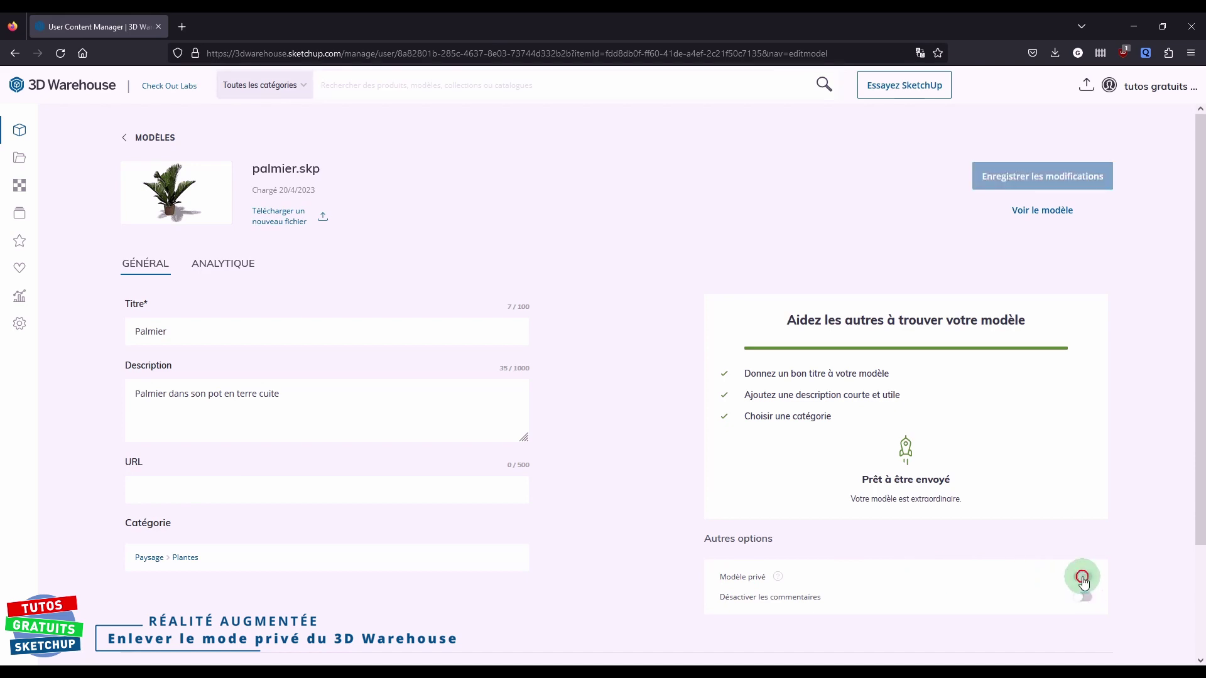
click(1059, 179)
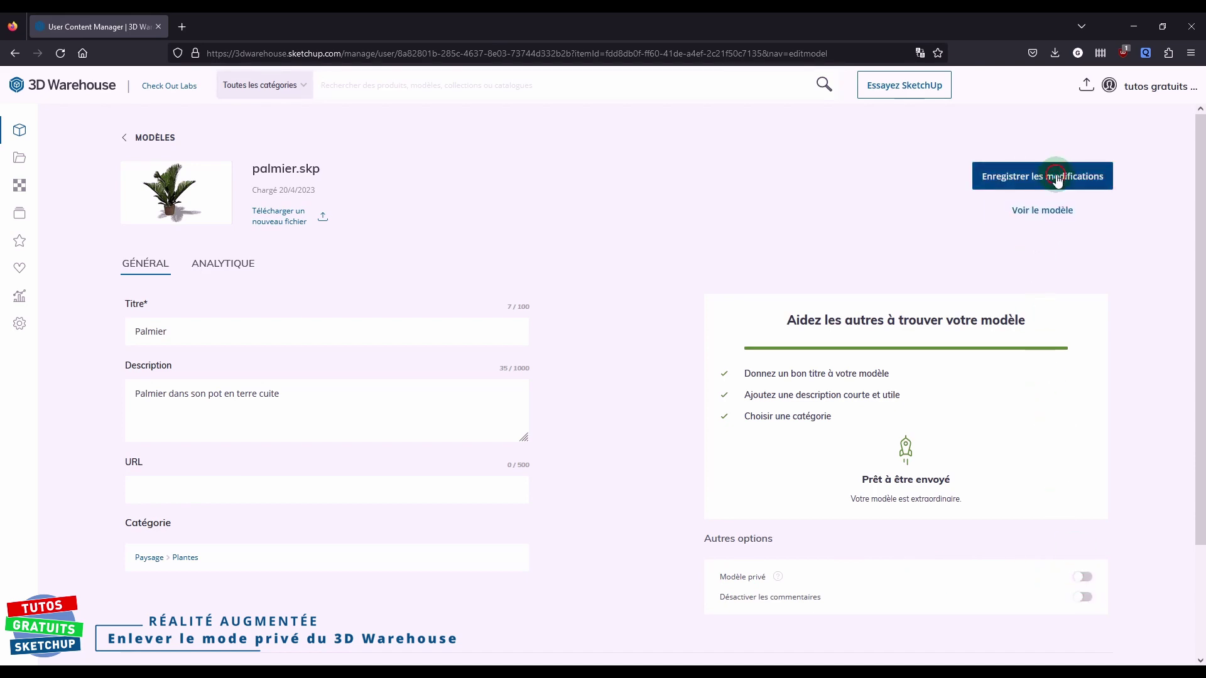
click(608, 371)
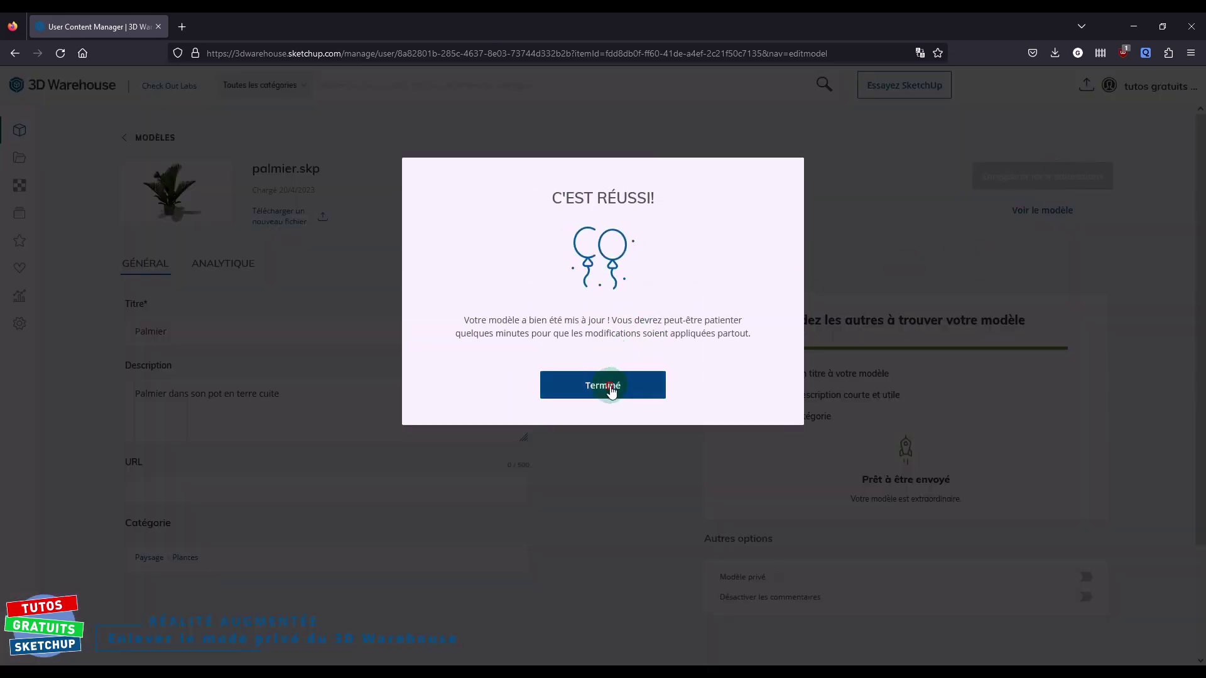
Step: Reopen Palmier's edit page from the profile's model management list to verify the privacy setting
click(1154, 92)
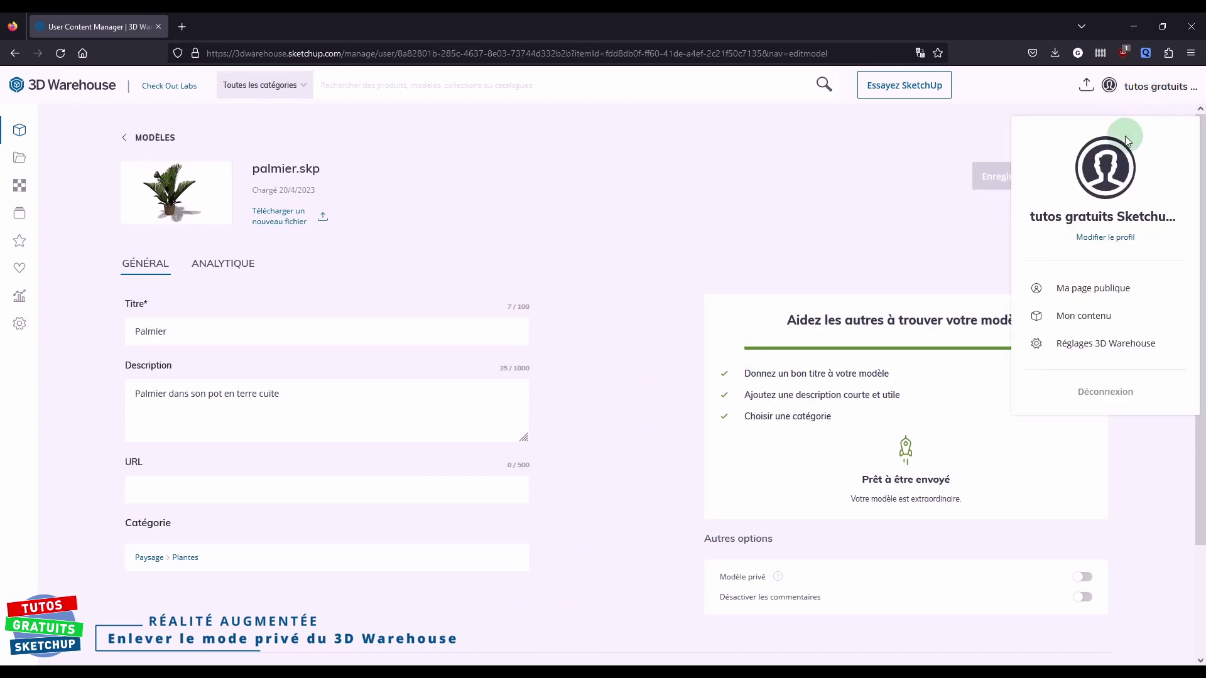
click(1092, 294)
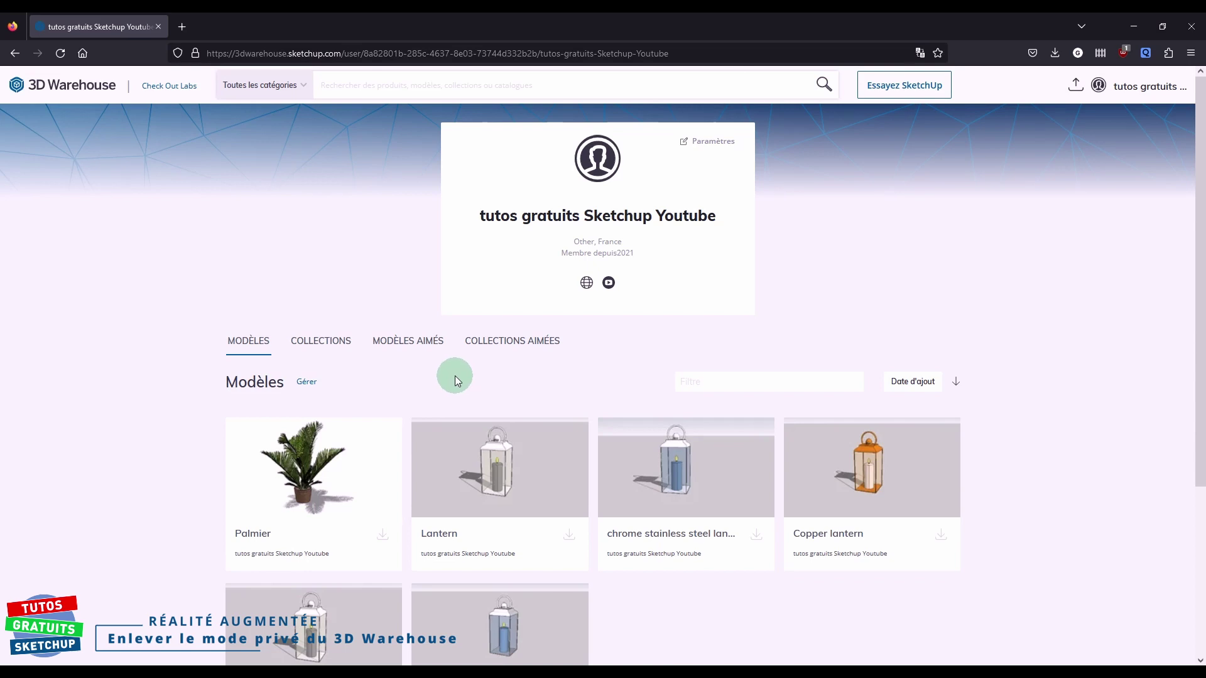
click(305, 380)
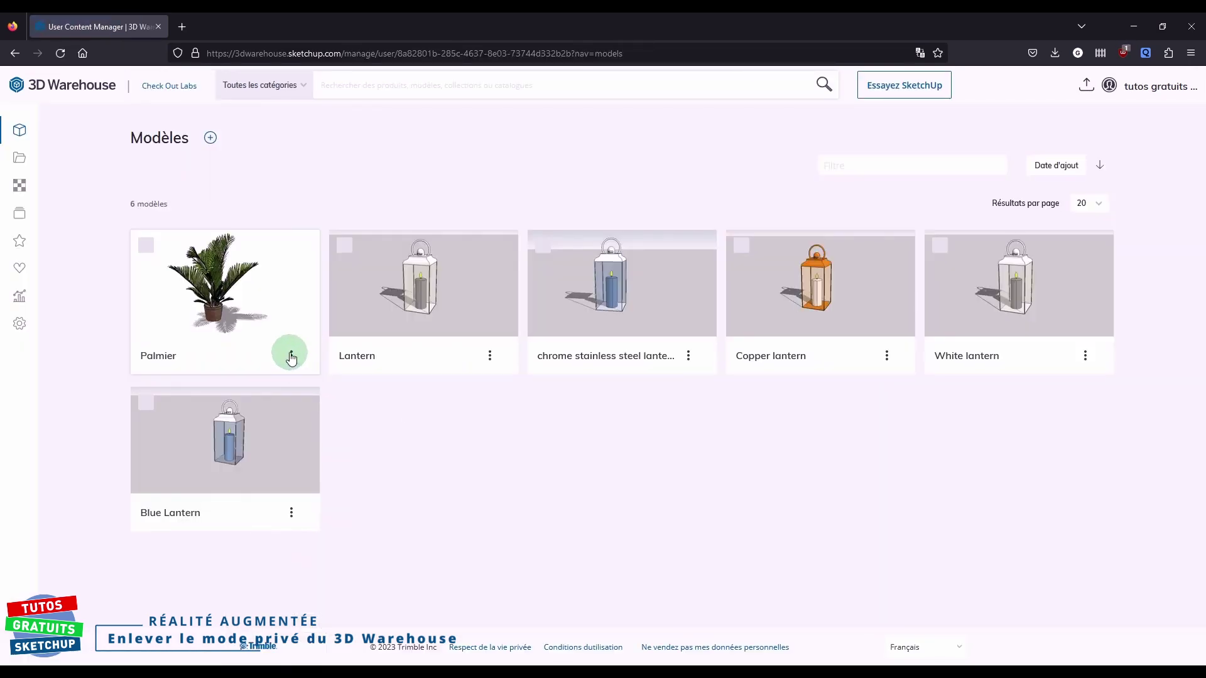
click(291, 356)
click(250, 417)
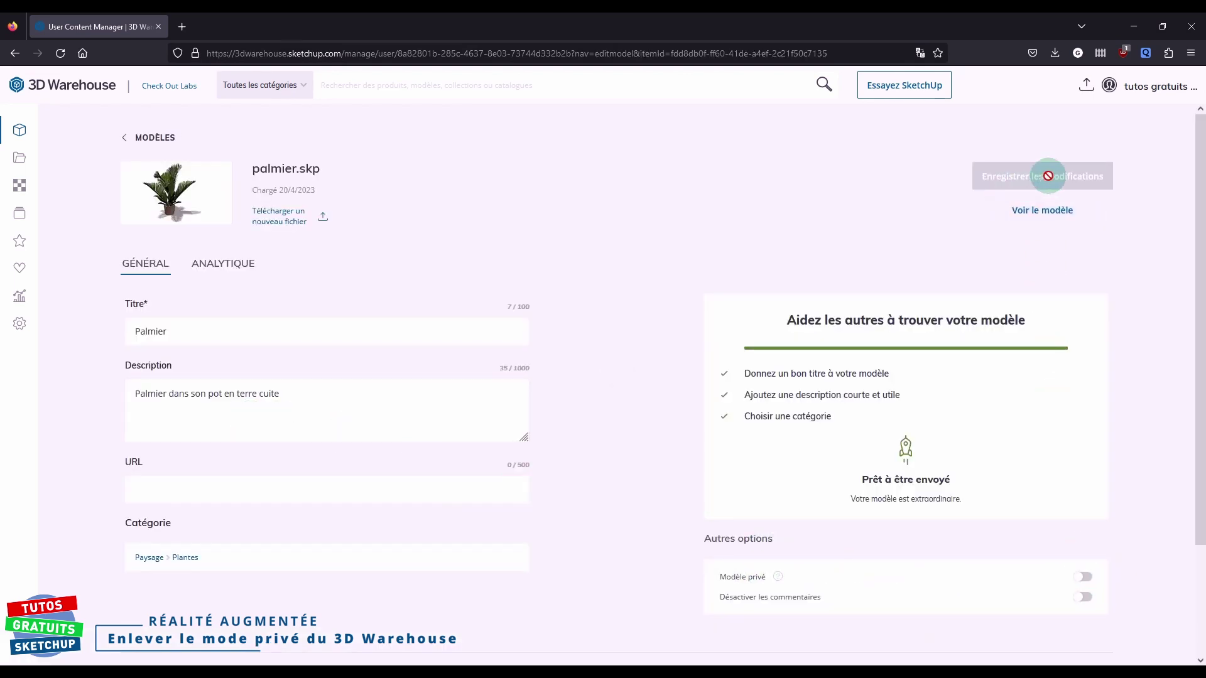
click(1109, 88)
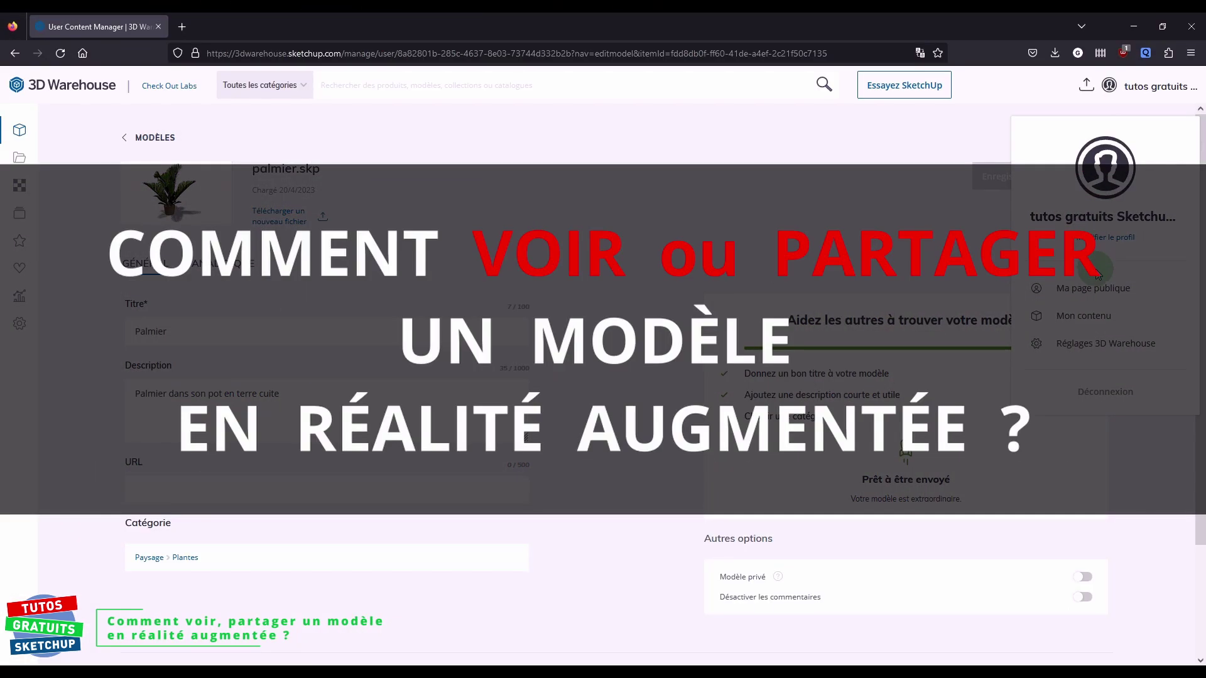
Step: Return to 'Ma page publique', where Palmier is now listed as a public download
click(1091, 295)
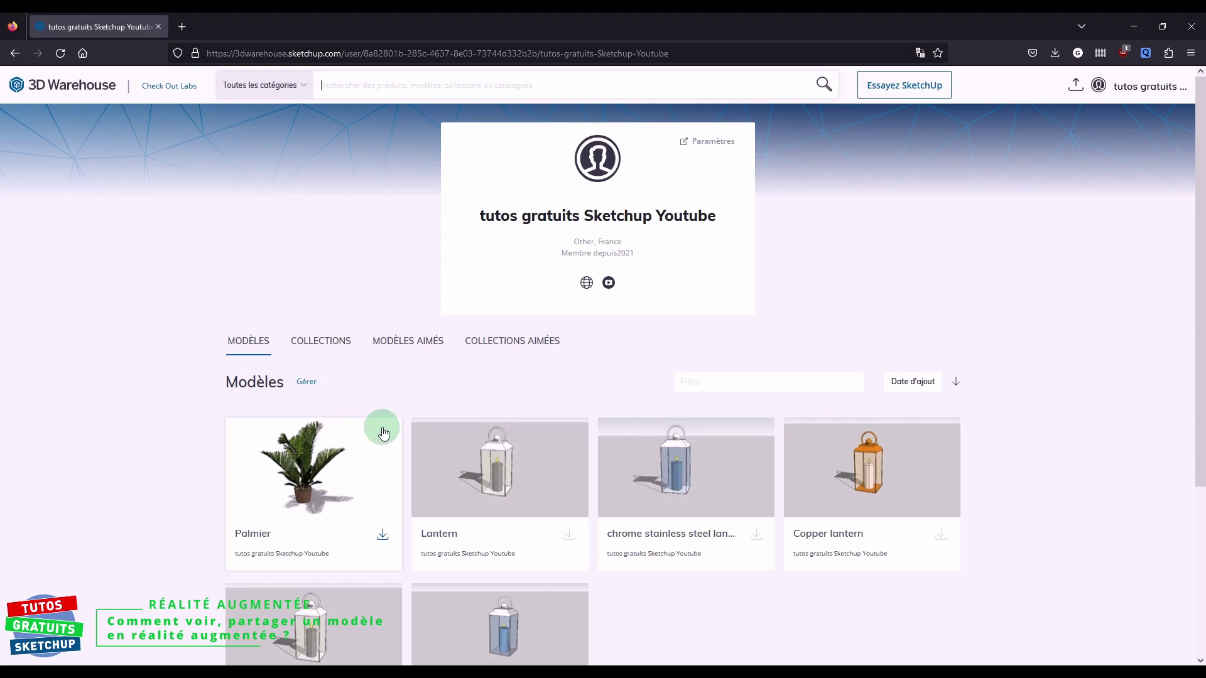
Step: Open the Palmier model and use 'Visualiser en RA' to show its AR QR code
click(252, 534)
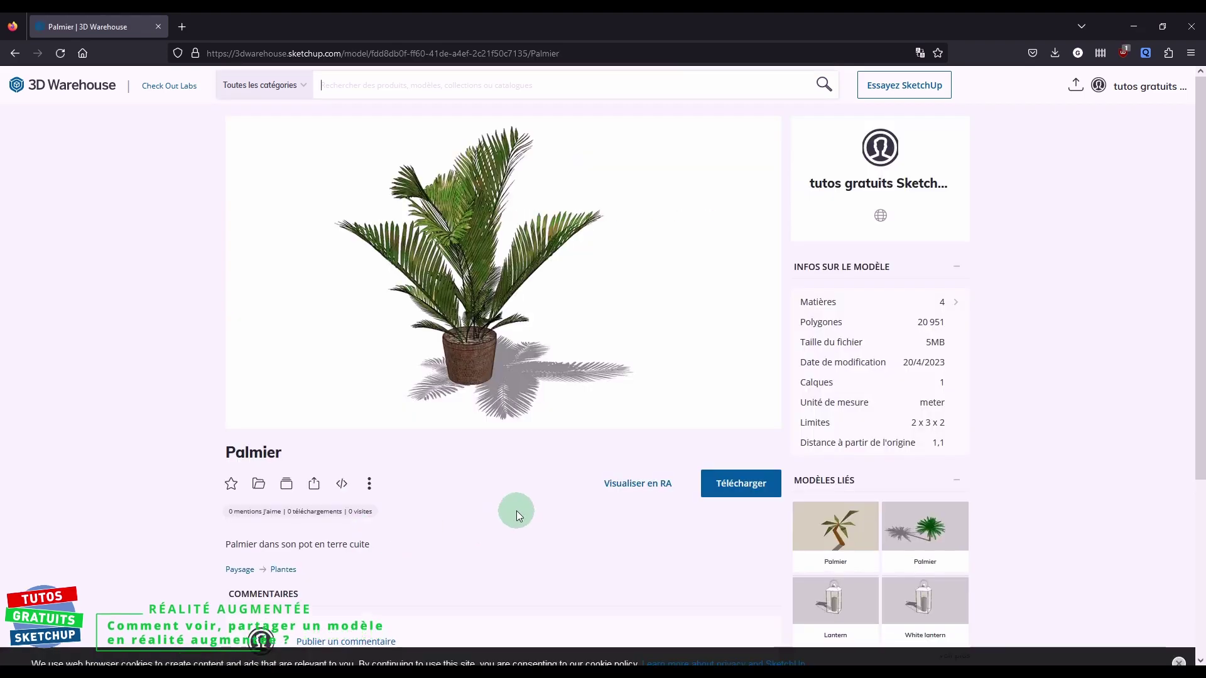
click(641, 484)
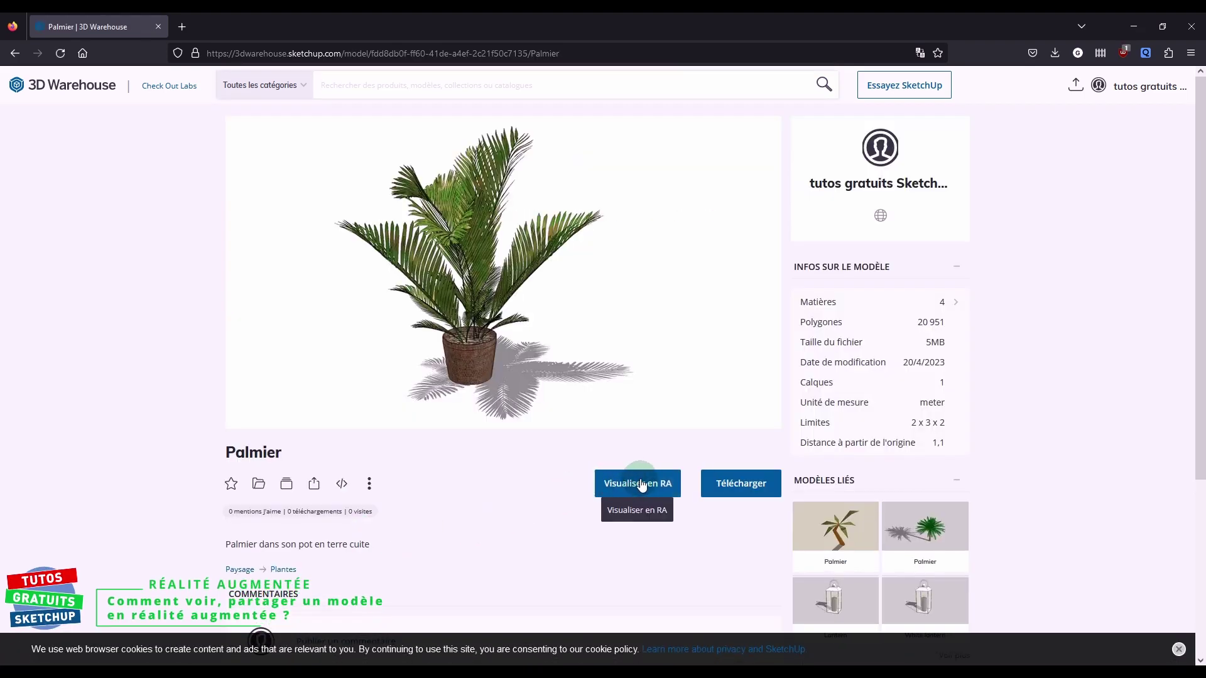
click(641, 483)
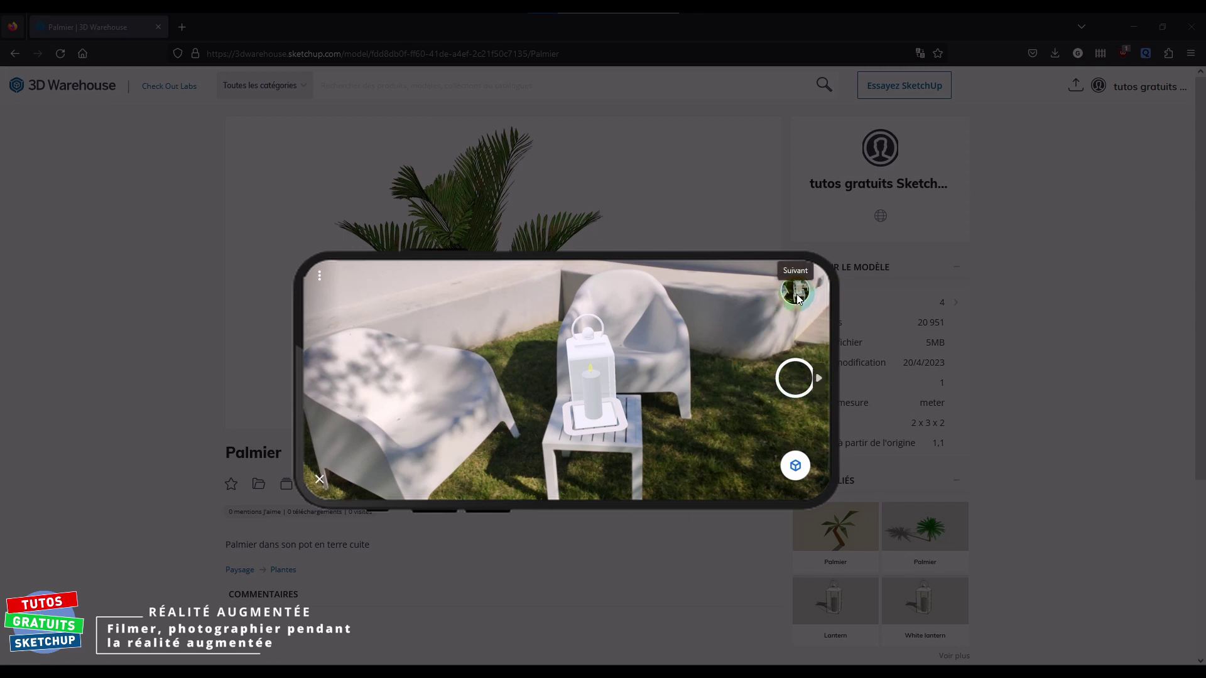
click(577, 402)
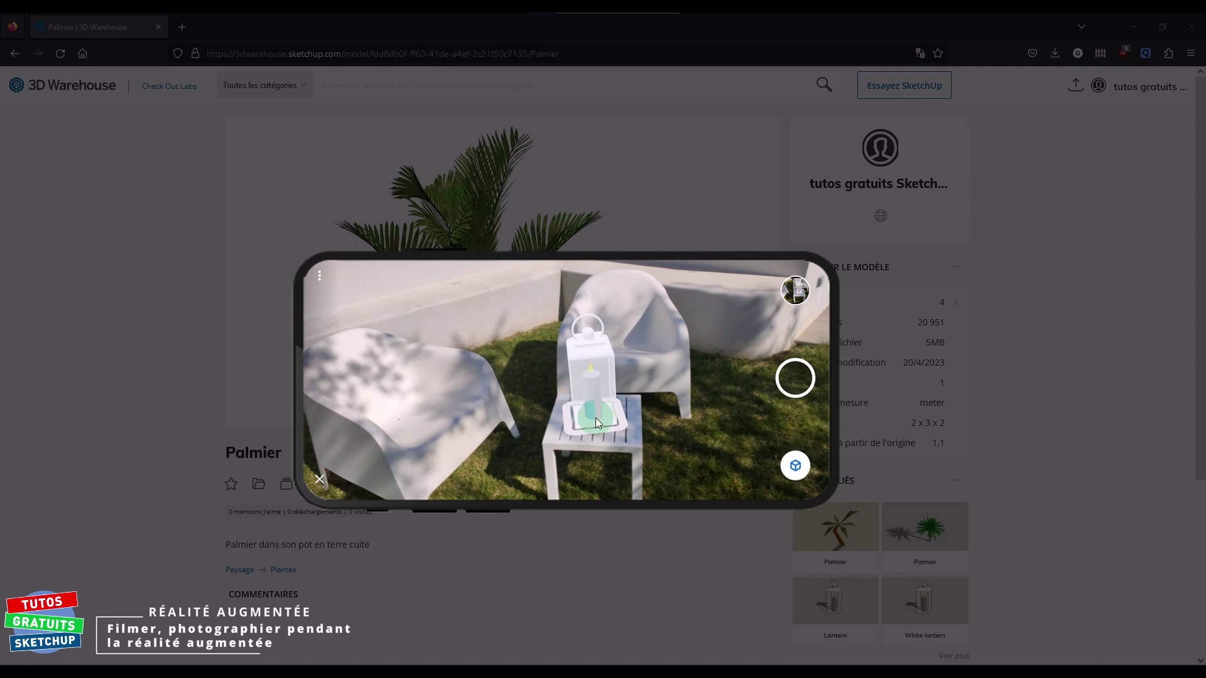